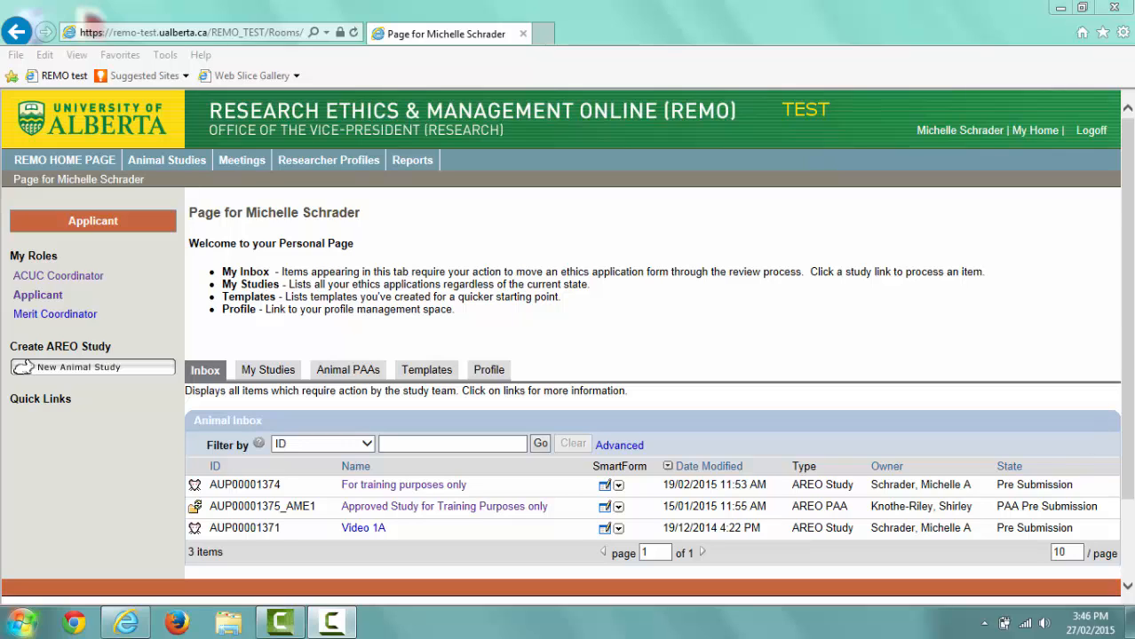
# - Open the pre-submission study "For training purposes only" from the Applicant role's inbox
pyautogui.click(1027, 138)
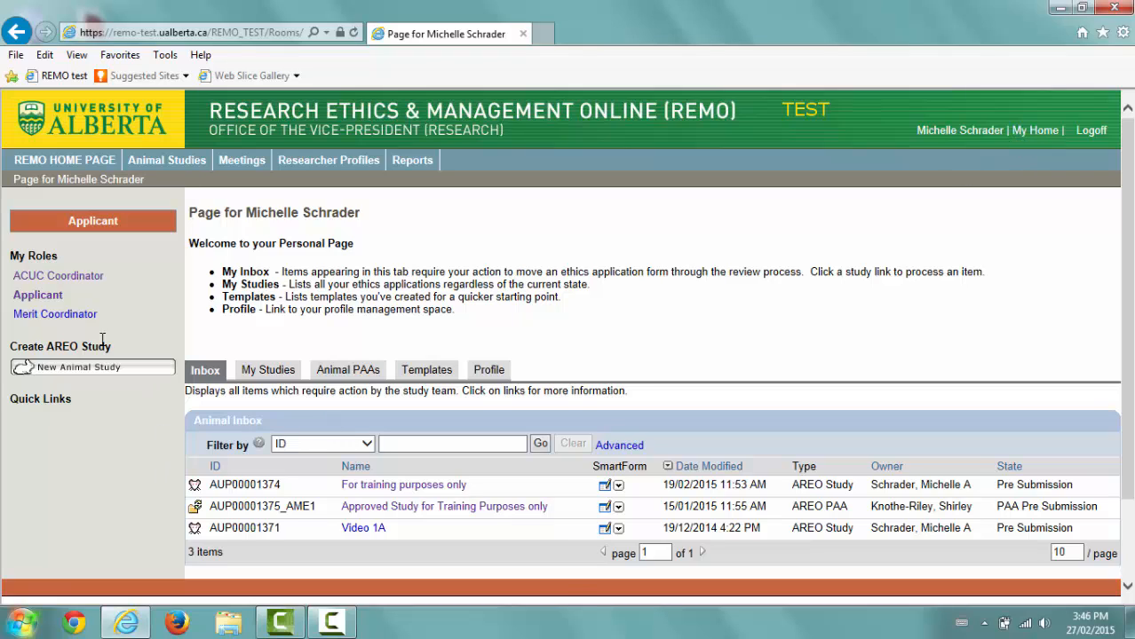
pyautogui.click(35, 300)
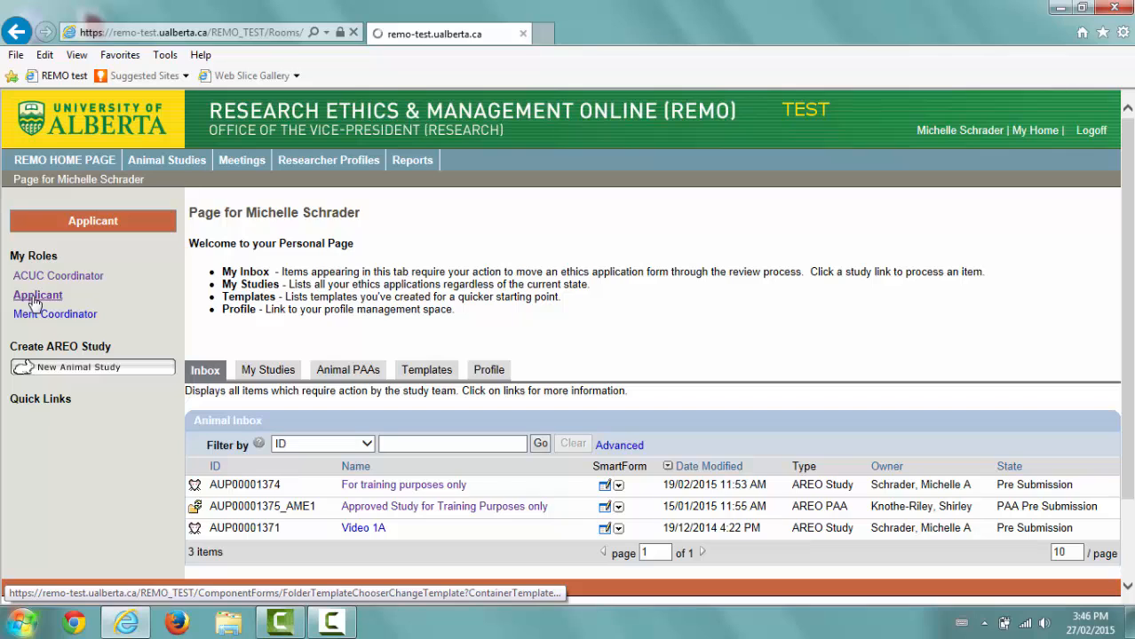
pyautogui.scroll(-2, 260, 472)
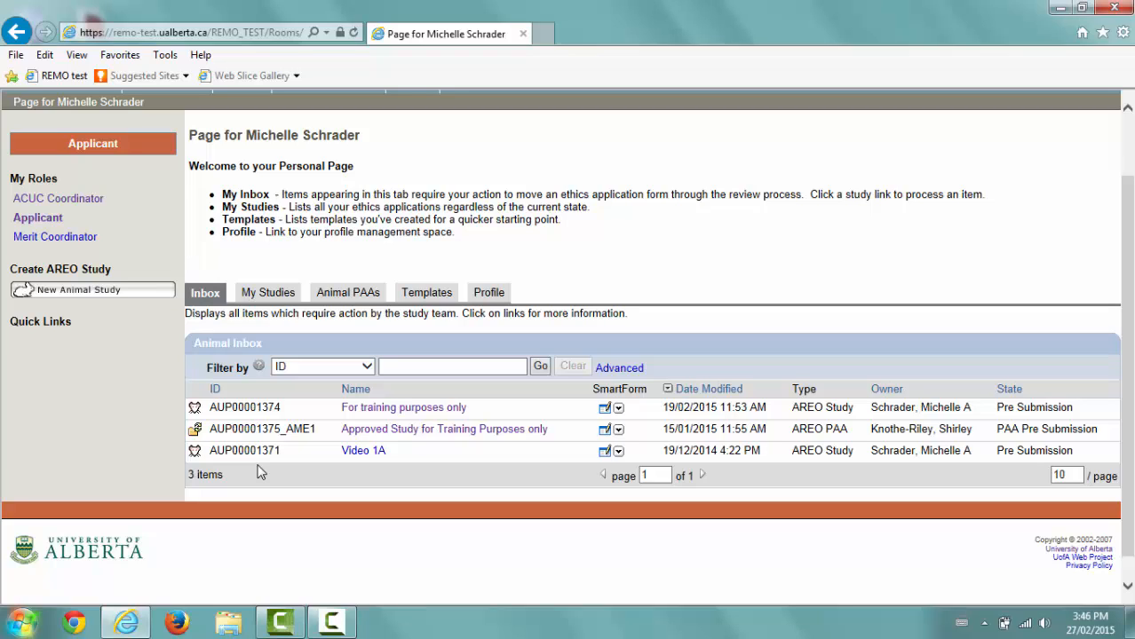
pyautogui.click(363, 409)
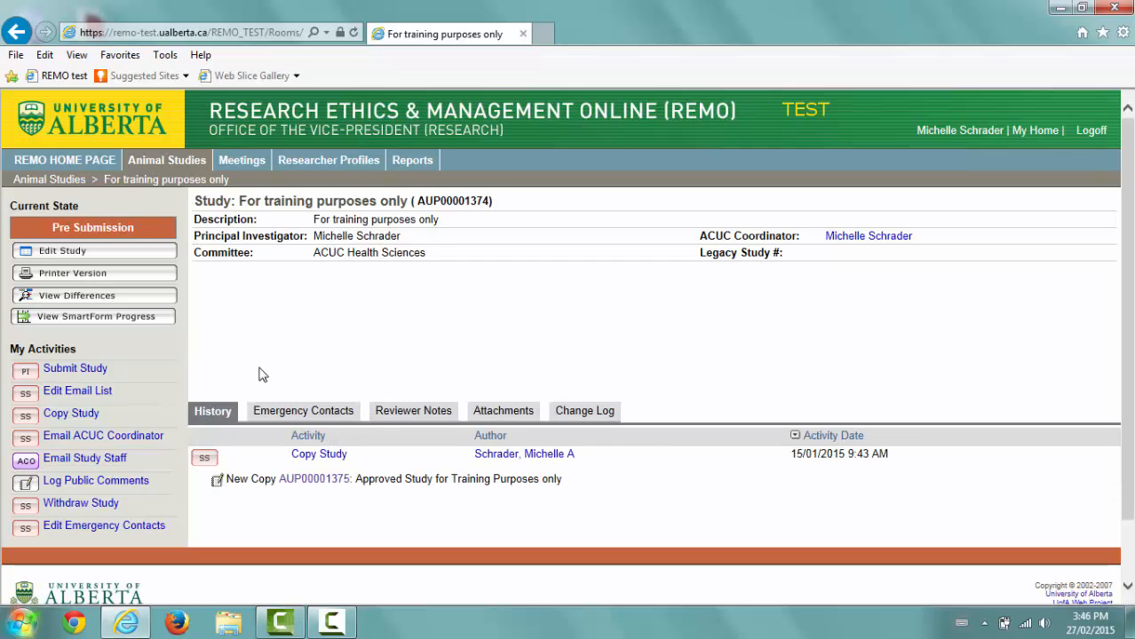
# - Open the study for editing and go to section 1.3 Funding and Merit Information
pyautogui.click(139, 257)
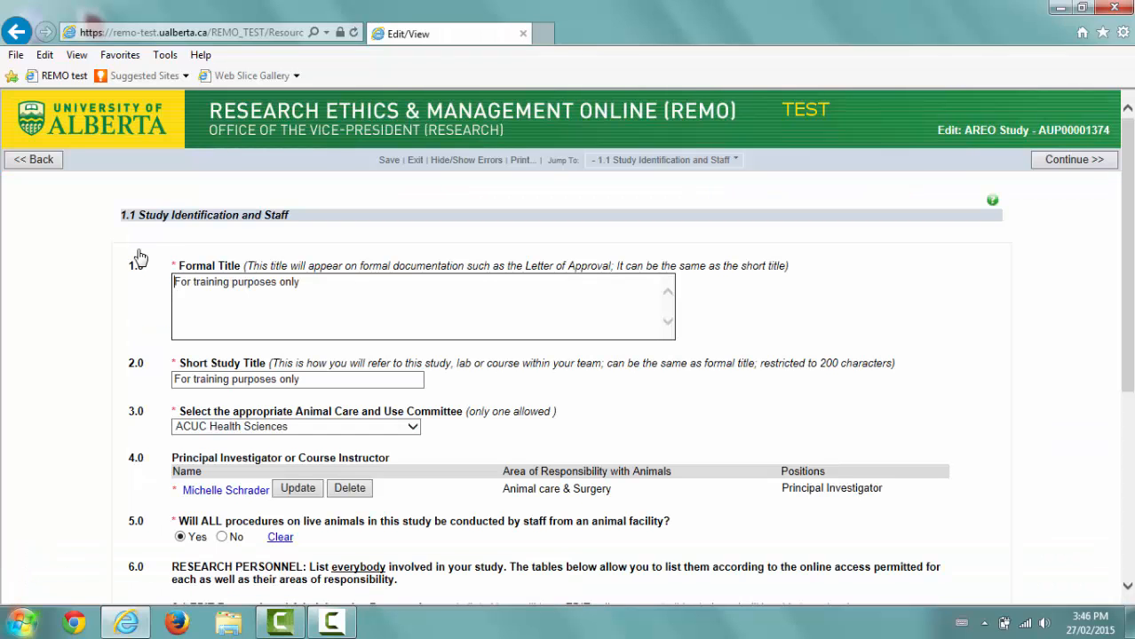
pyautogui.click(608, 170)
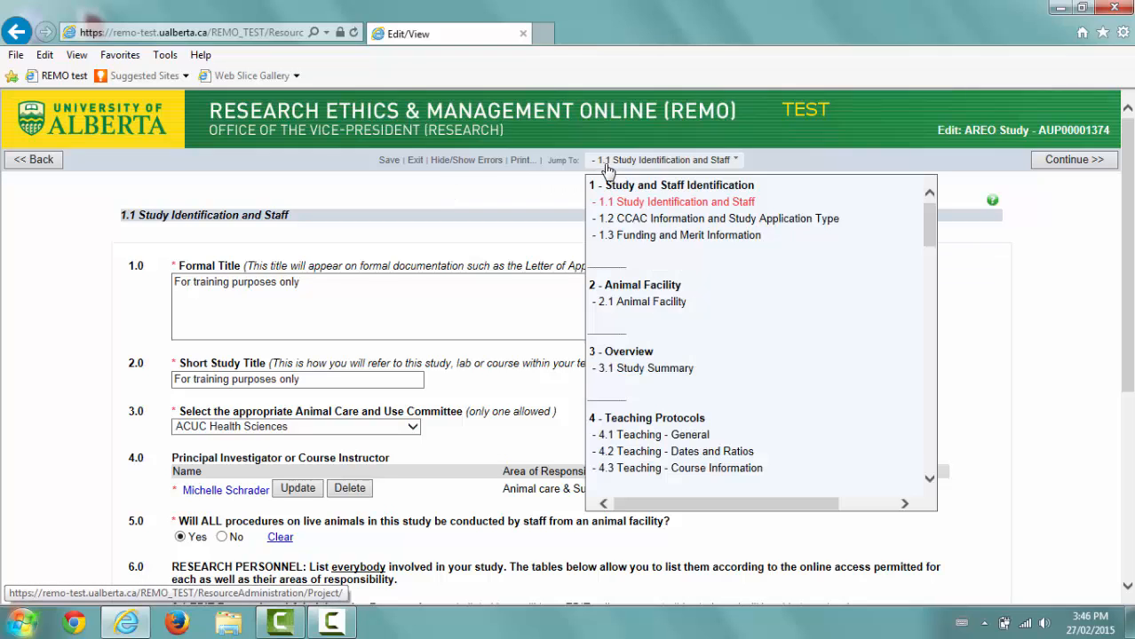
pyautogui.click(614, 237)
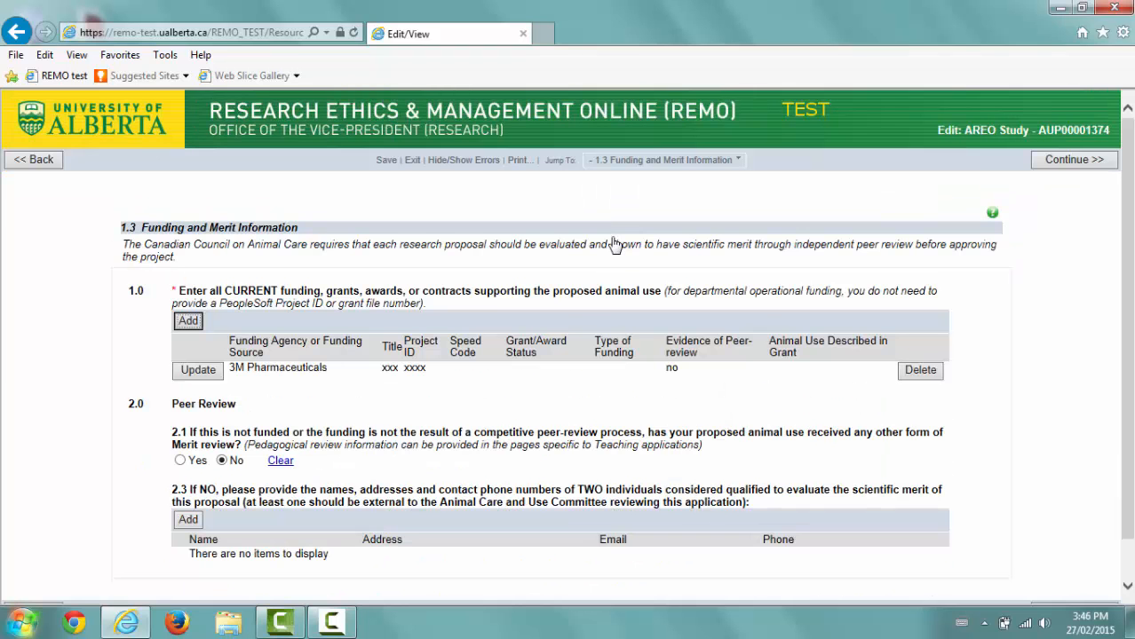
# - Add a current funding entry with Acorda Therapeutics Inc. as the funding agency
pyautogui.click(184, 329)
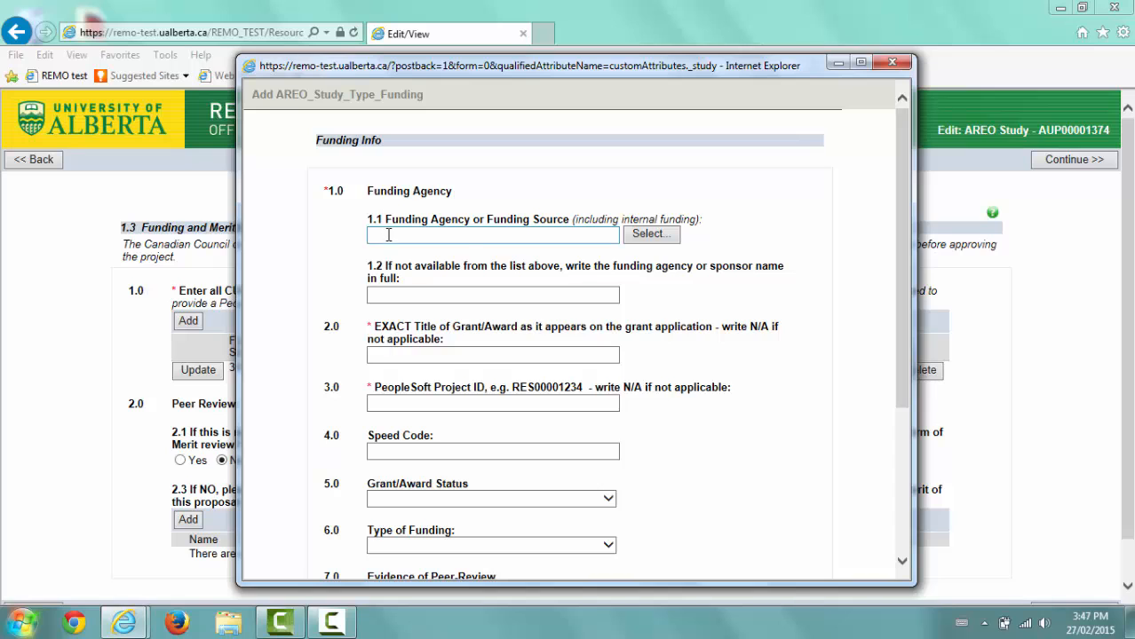
pyautogui.click(637, 236)
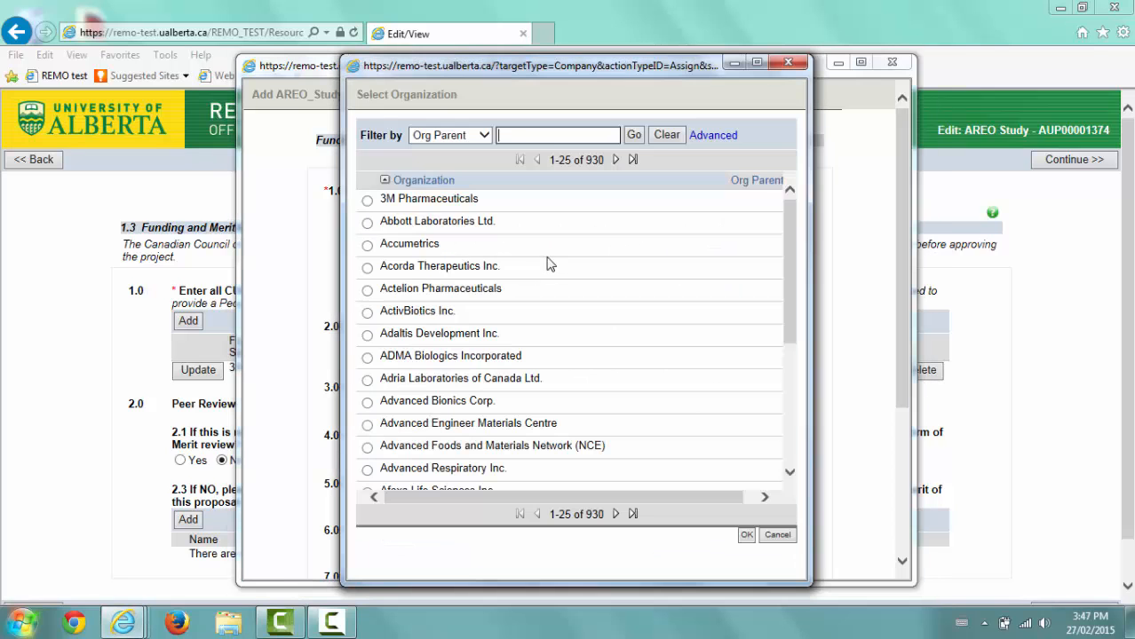
pyautogui.click(367, 268)
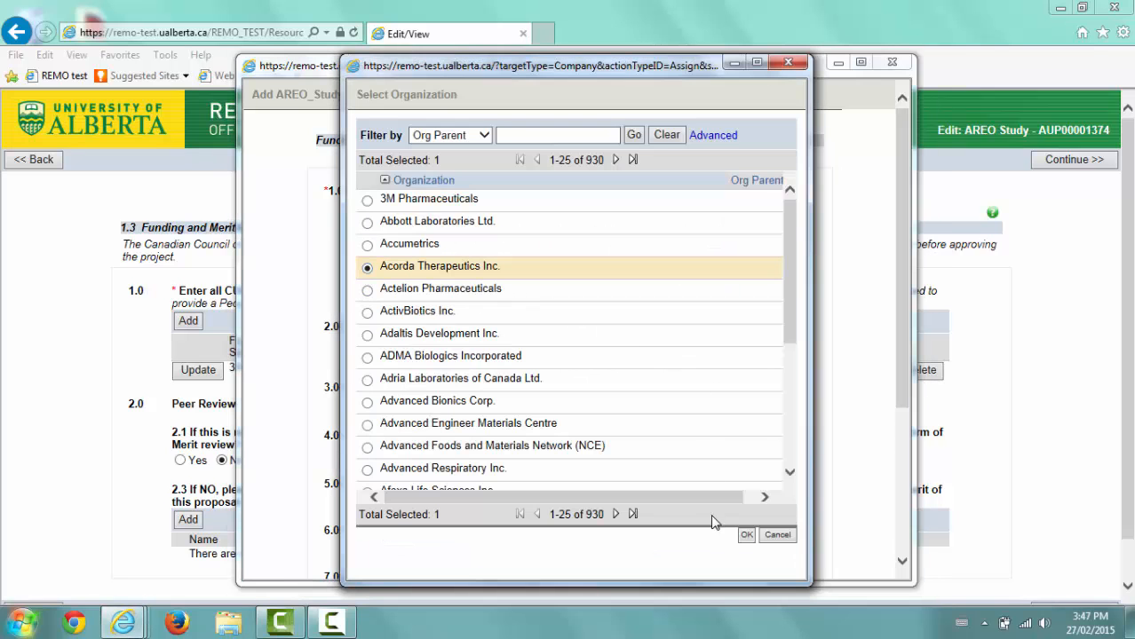
pyautogui.click(746, 535)
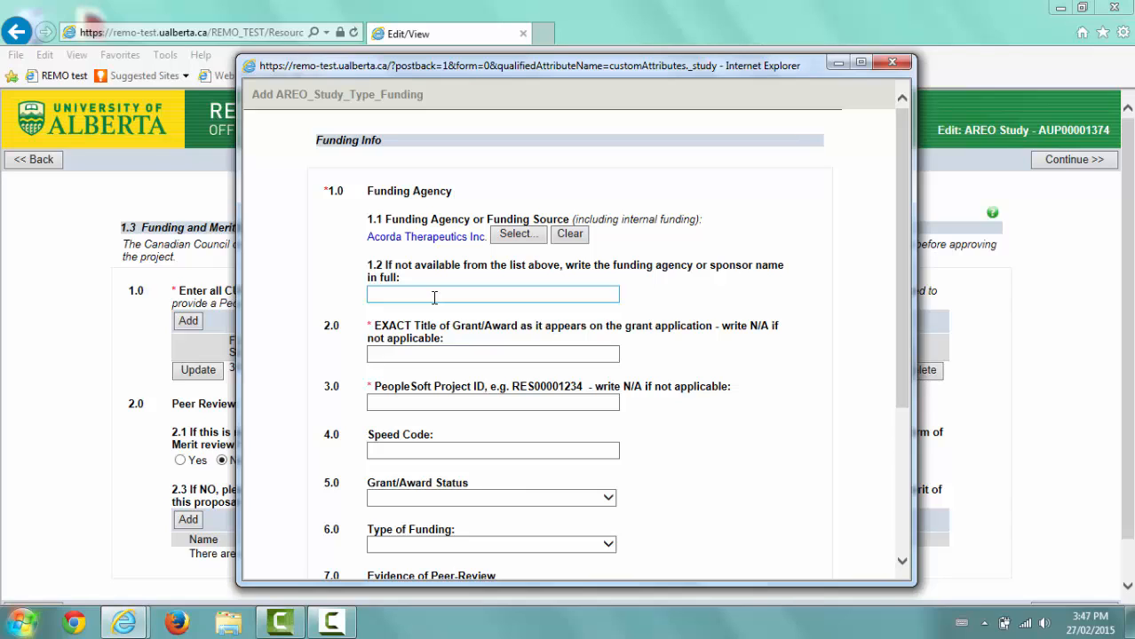
# - Enter uuuu as the grant title, res00000000 as the PeopleSoft Project ID and 00000000 as the speed code
pyautogui.click(439, 354)
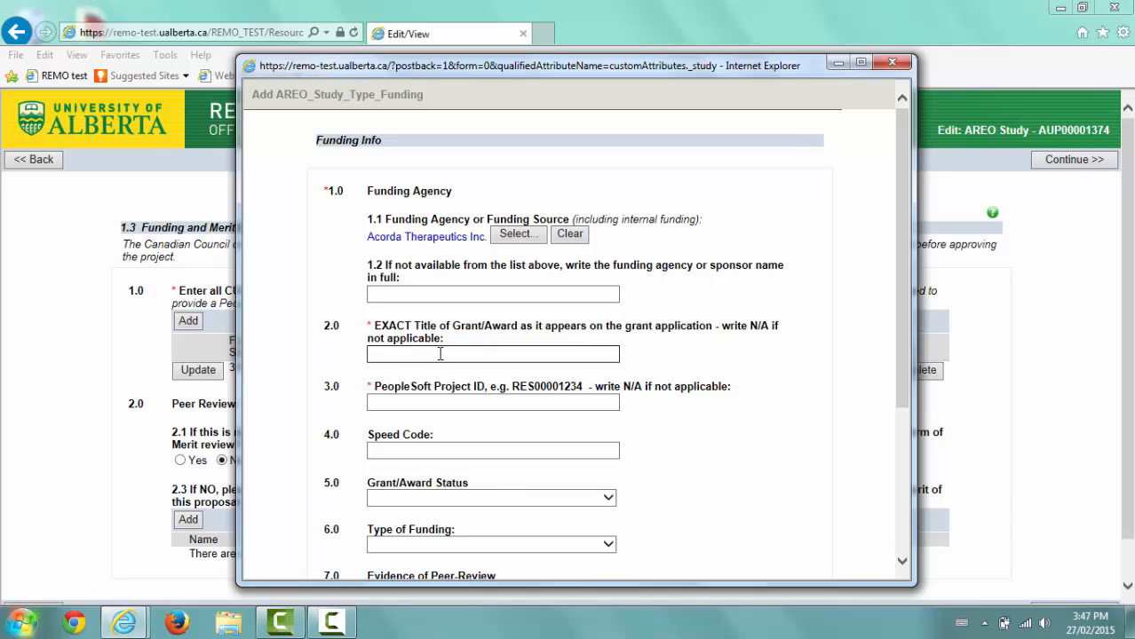
pyautogui.write('uuuu')
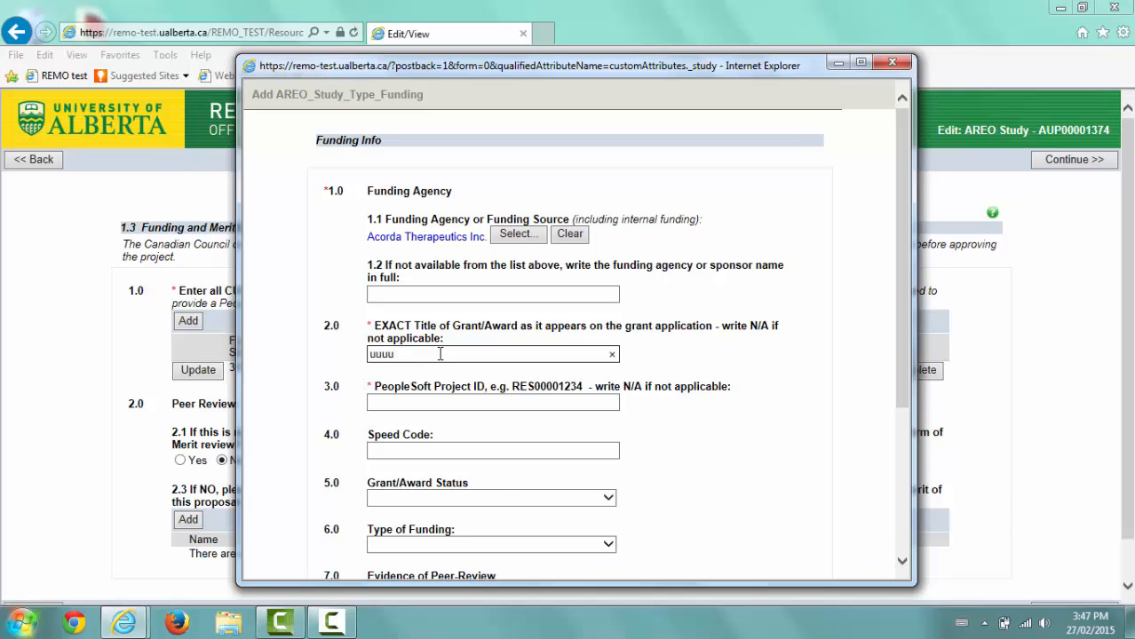
pyautogui.click(426, 402)
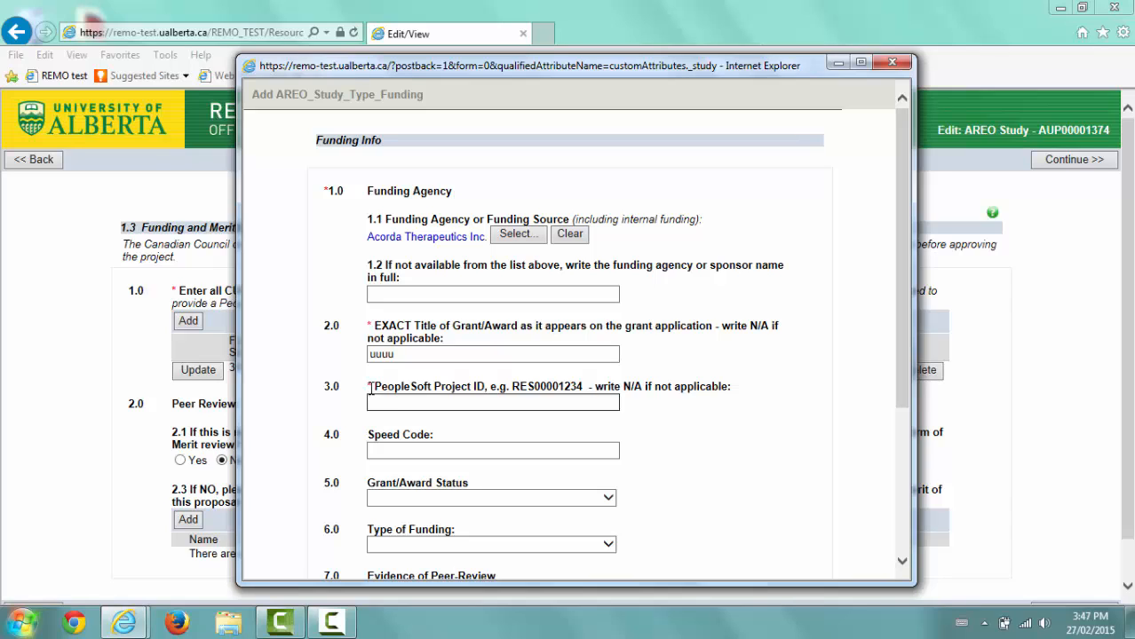
pyautogui.write('r')
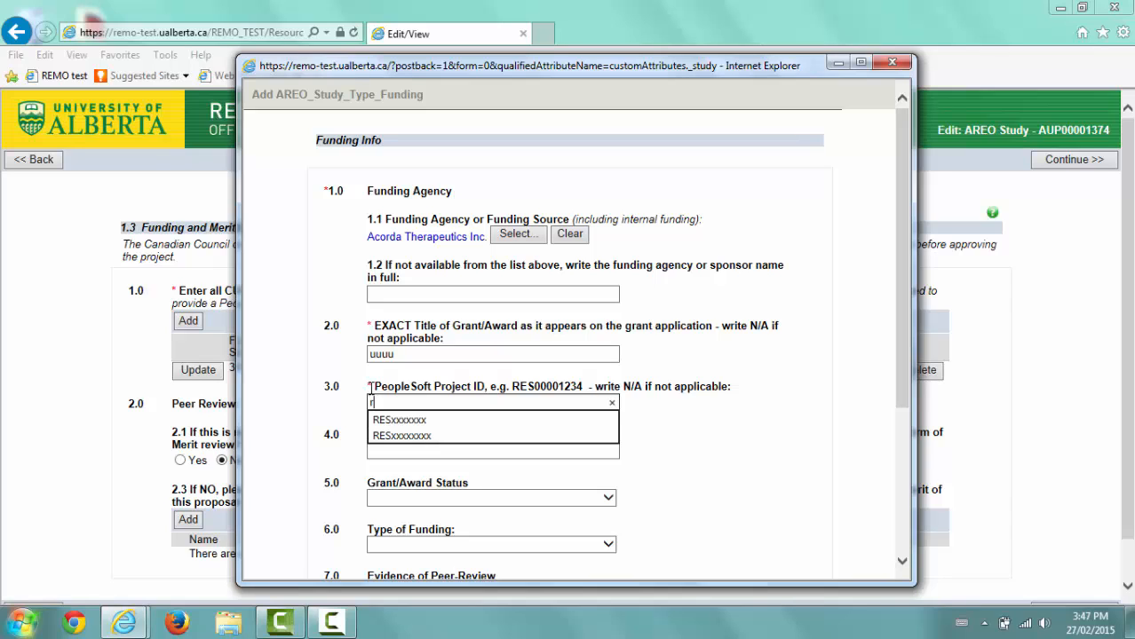
pyautogui.write('es00000000')
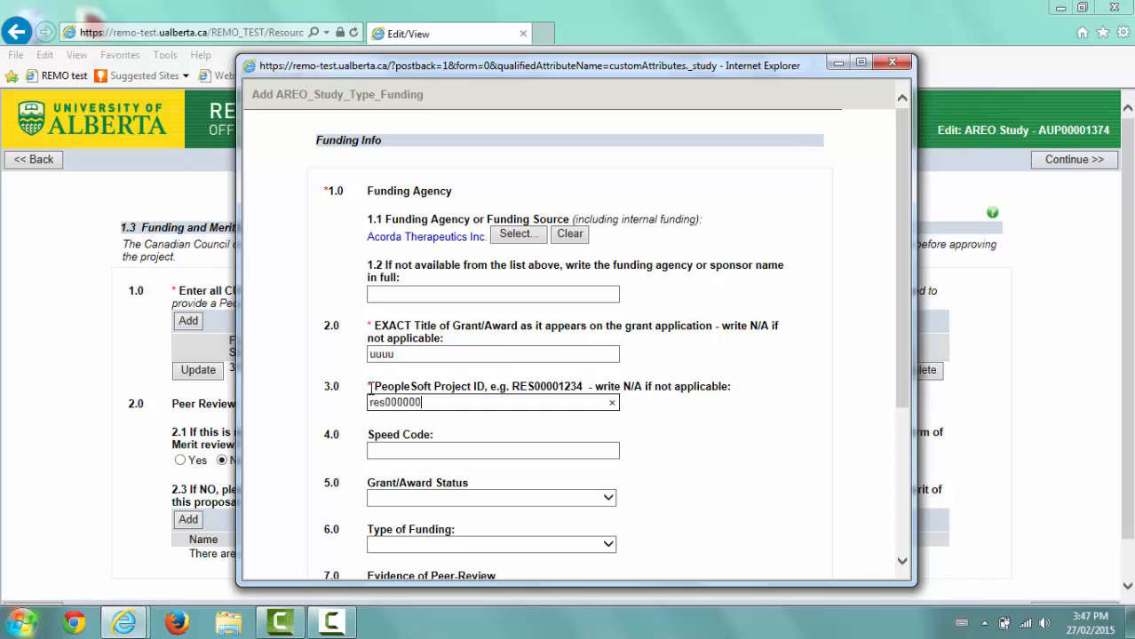
pyautogui.click(386, 451)
pyautogui.write('00000000')
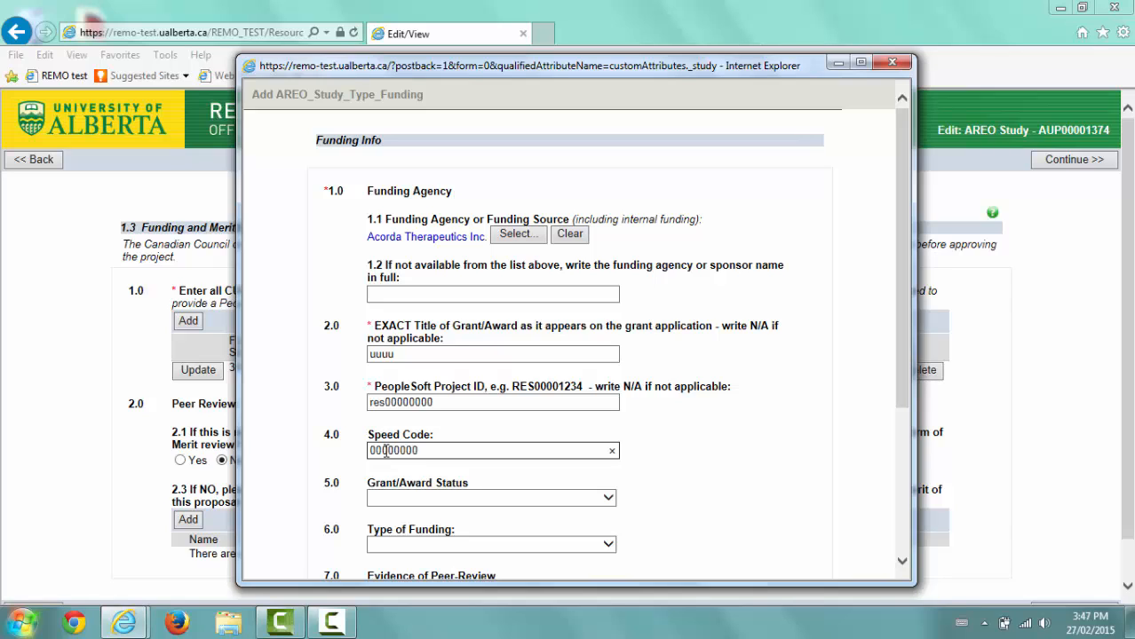
# - Set the grant/award status to Approved and the type of funding to Grant (external)
pyautogui.click(390, 498)
pyautogui.click(396, 512)
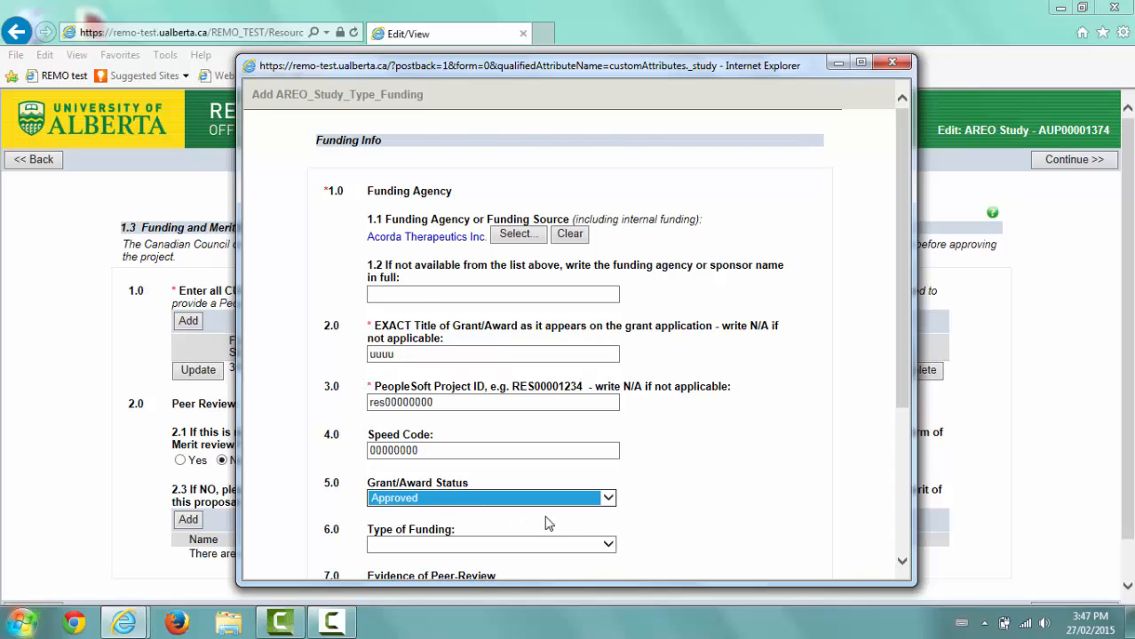
pyautogui.scroll(-1, 562, 524)
pyautogui.click(450, 472)
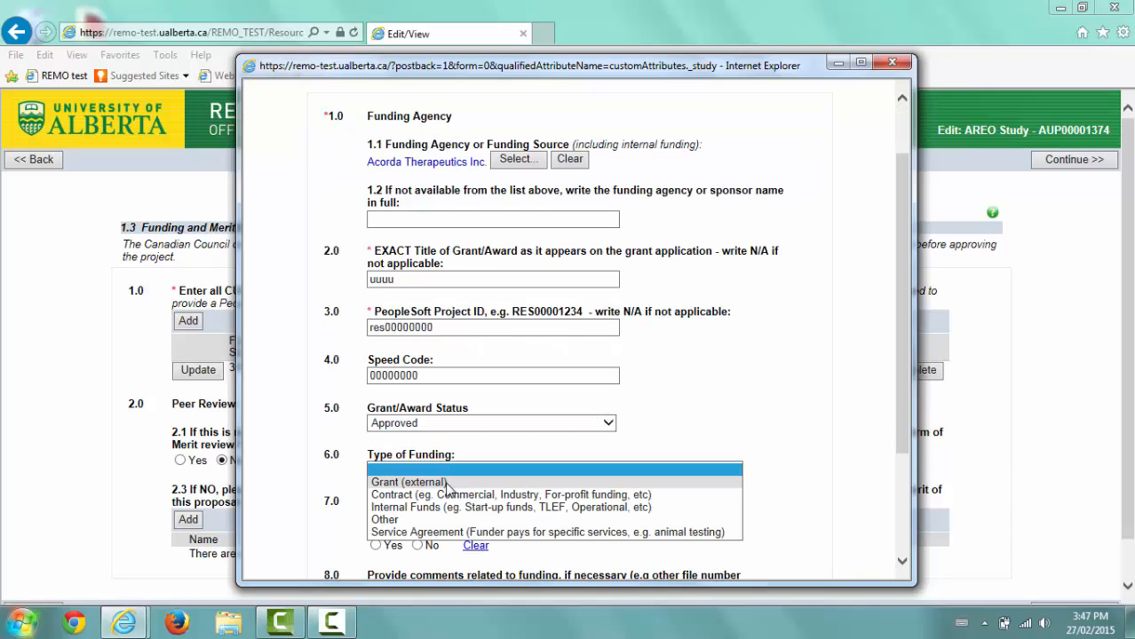
pyautogui.click(450, 482)
# - Answer Yes to both the peer-review evidence and animal-use-in-grant questions, and confirm the funding entry
pyautogui.scroll(-2, 610, 506)
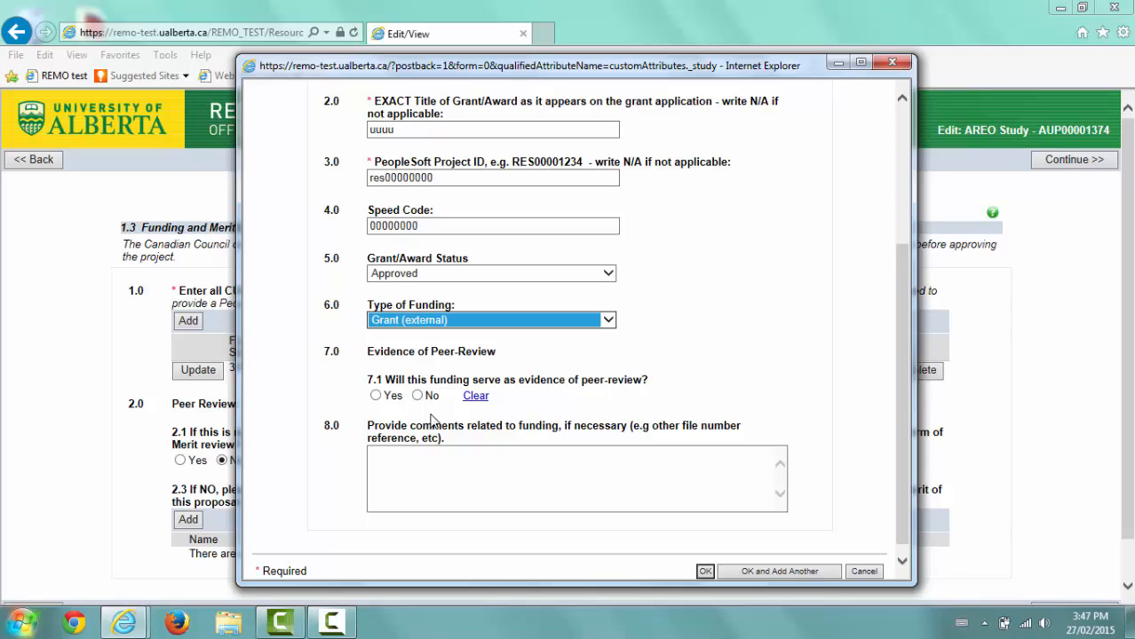
pyautogui.click(375, 395)
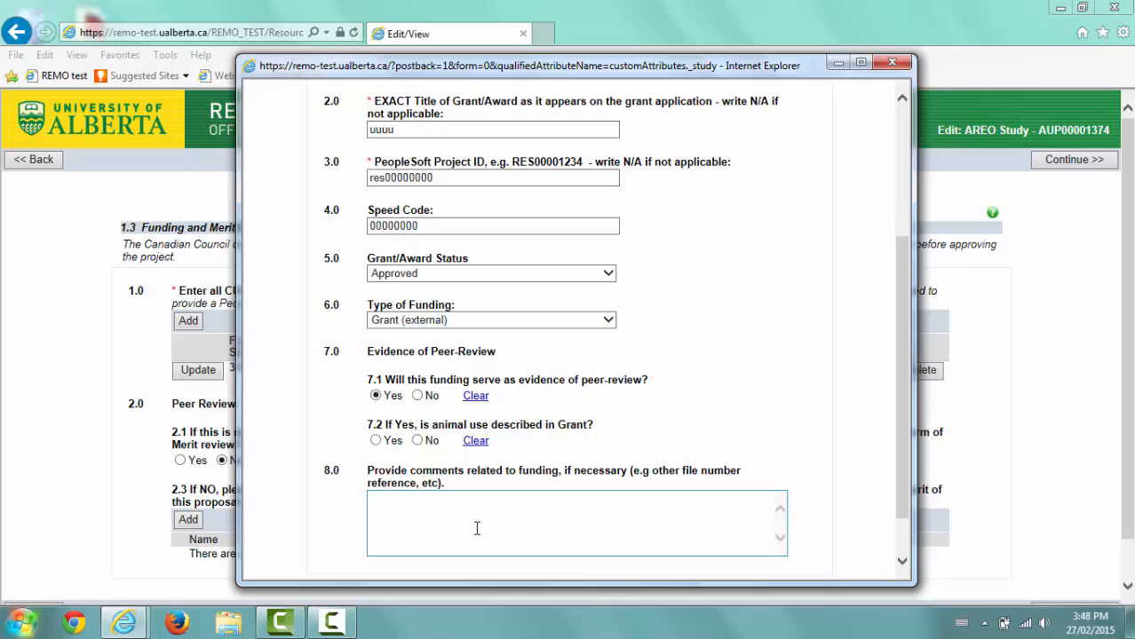
pyautogui.click(375, 441)
pyautogui.scroll(-2, 625, 512)
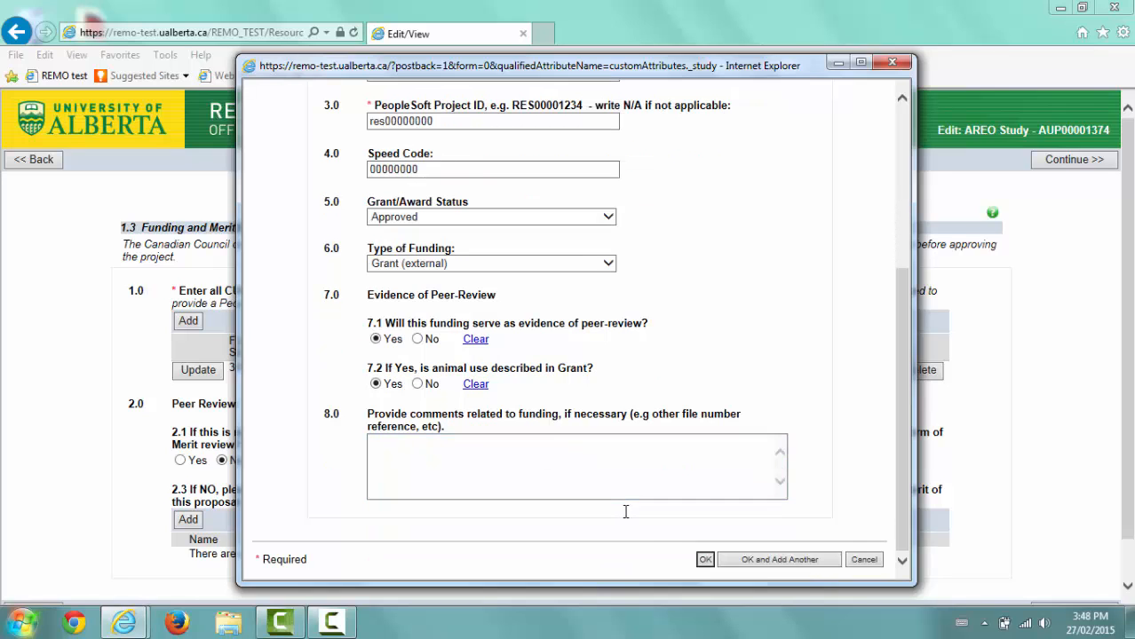
pyautogui.click(705, 560)
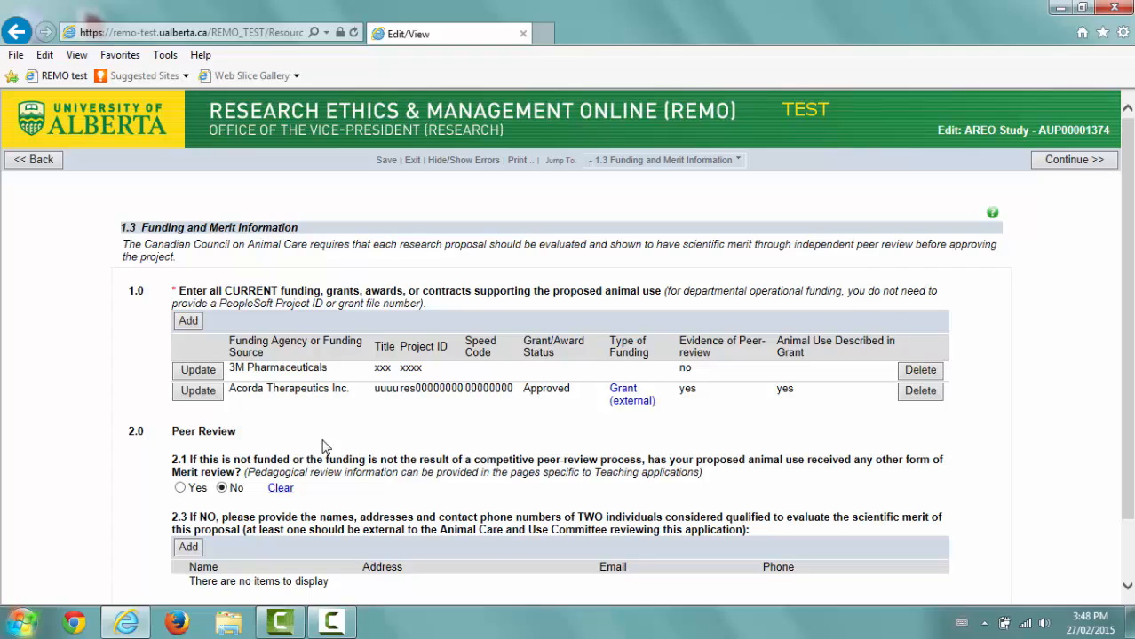
# - Save and exit the study form, returning to the personal home page
pyautogui.click(385, 163)
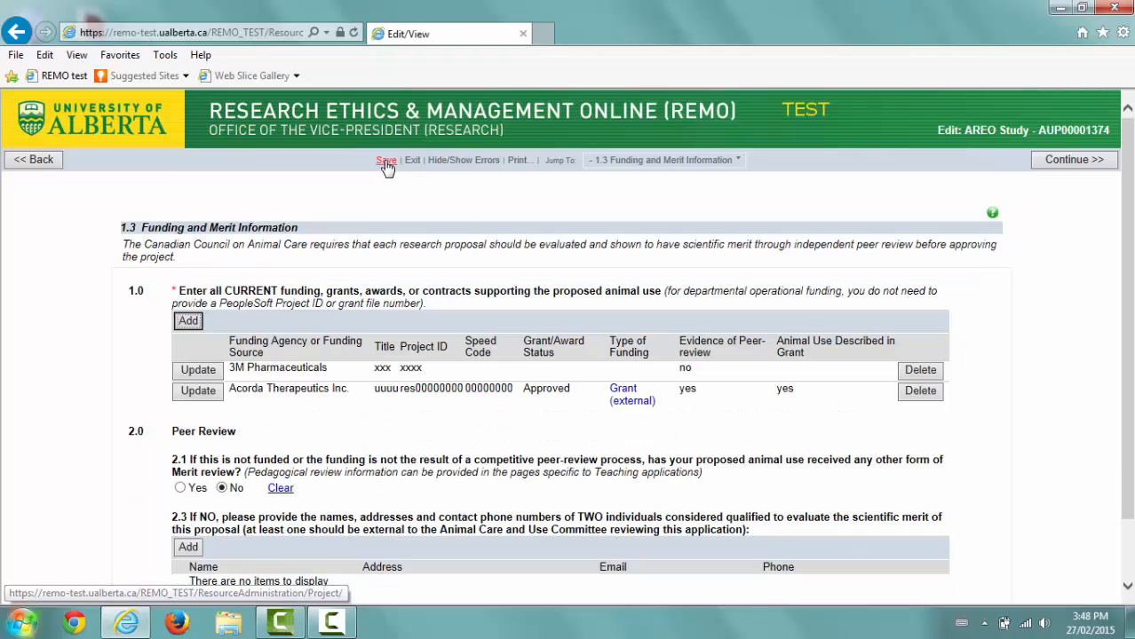
pyautogui.click(412, 163)
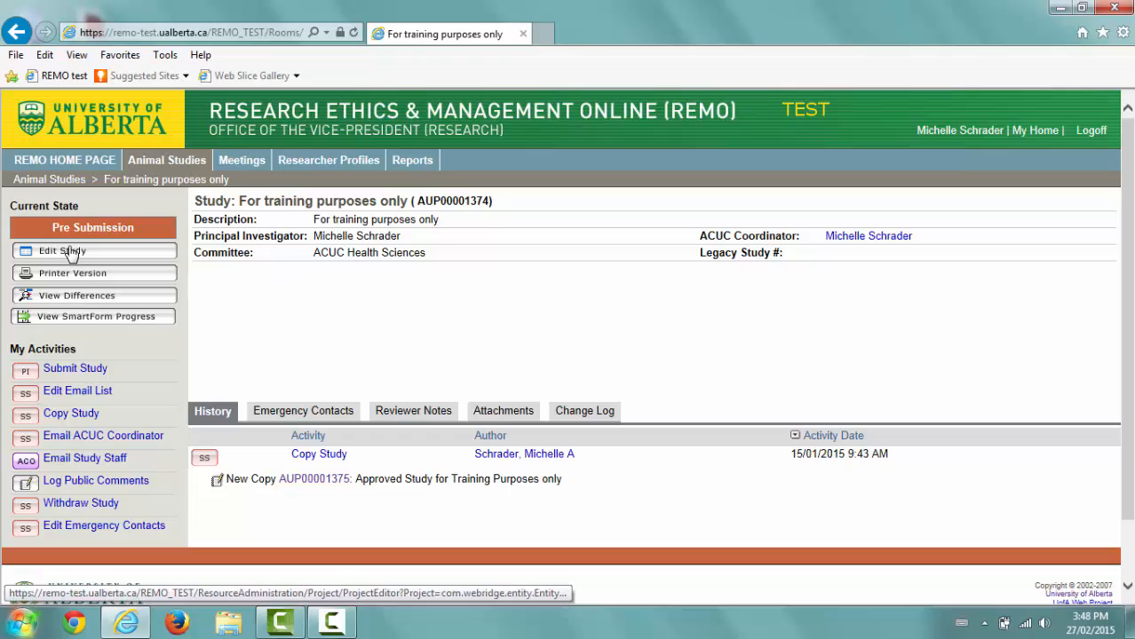
pyautogui.click(1036, 133)
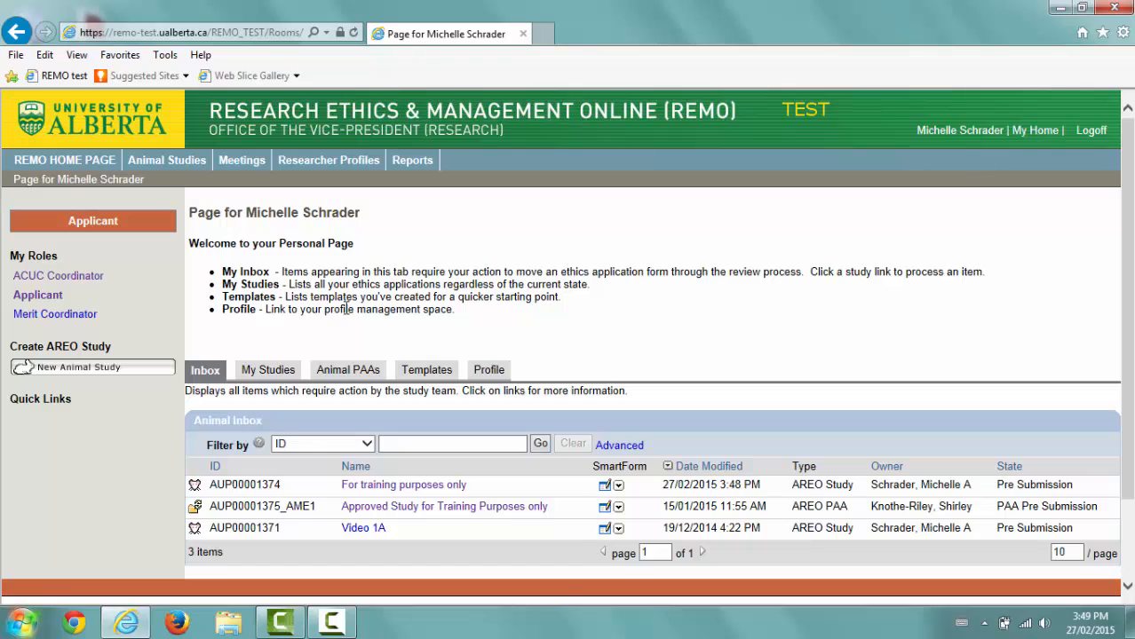
# - Open "Approved Study for Training Purposes only" from the list of own studies and start its Change Funding activity
pyautogui.click(286, 376)
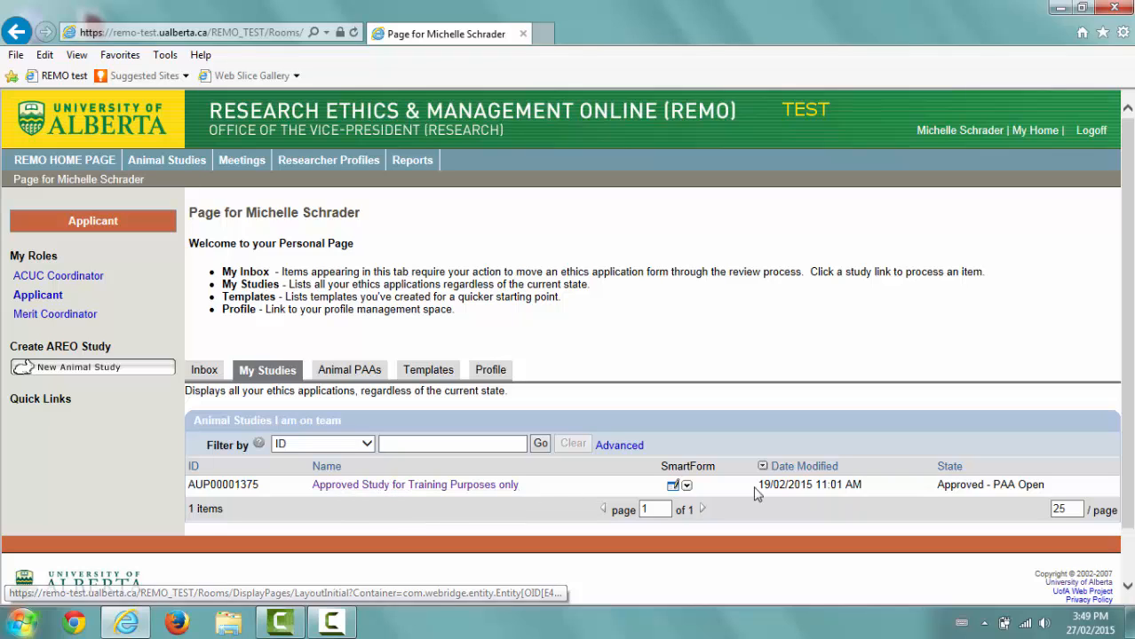
pyautogui.click(366, 488)
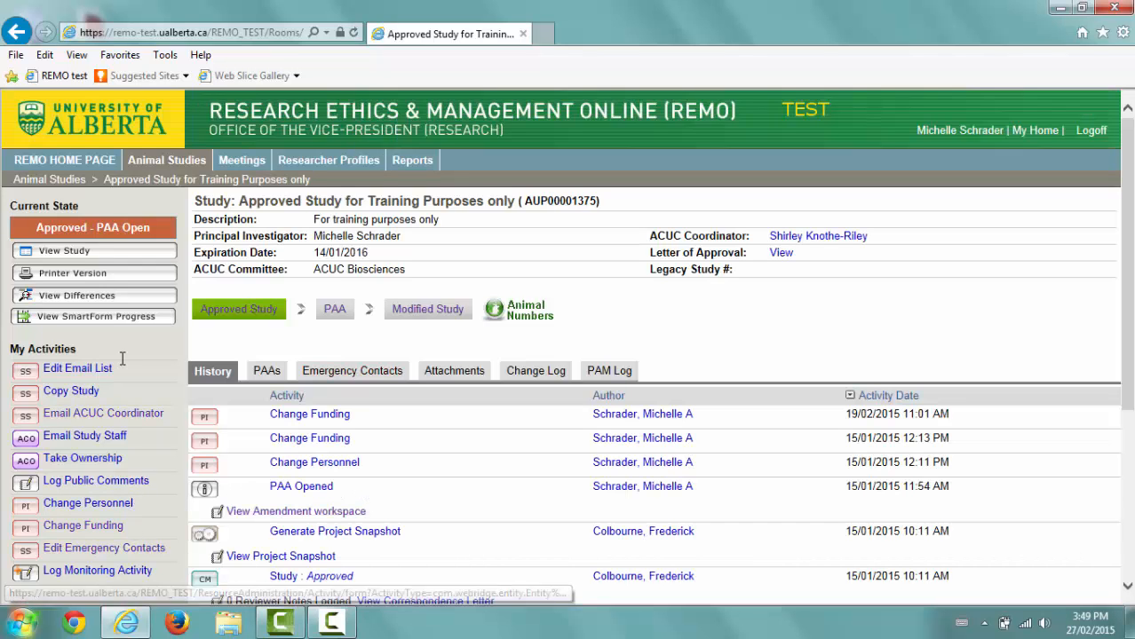
pyautogui.click(110, 527)
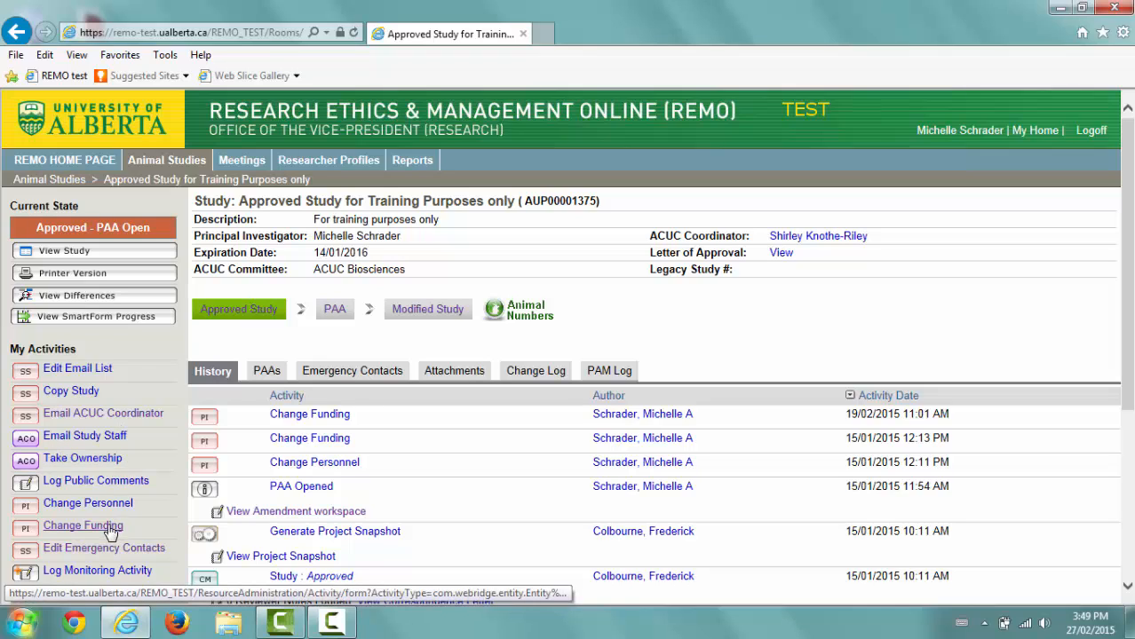
pyautogui.click(111, 528)
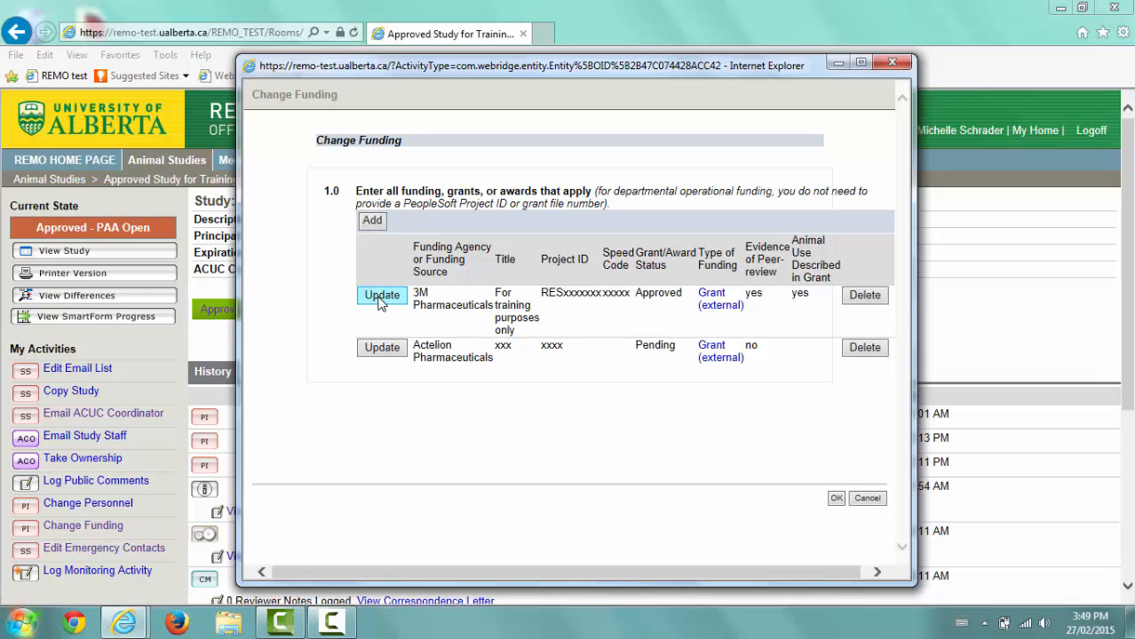
# - Set the speed code of the 3M Pharmaceuticals funding entry to 00000000
pyautogui.click(381, 297)
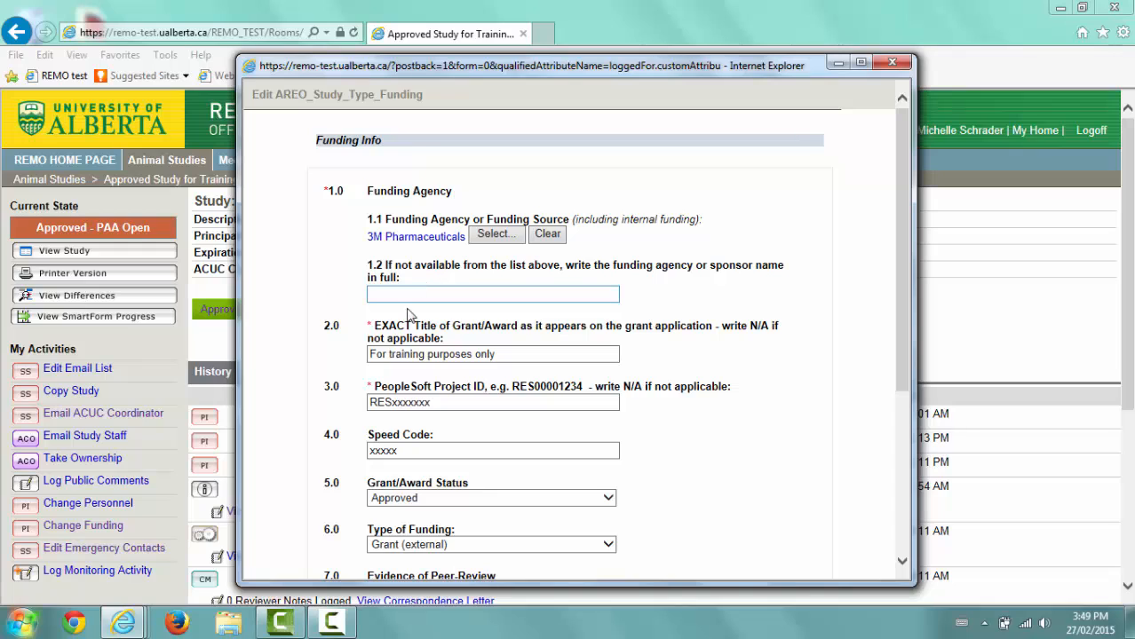
pyautogui.moveTo(435, 451); pyautogui.dragTo(353, 460)
pyautogui.press('BackSpace')
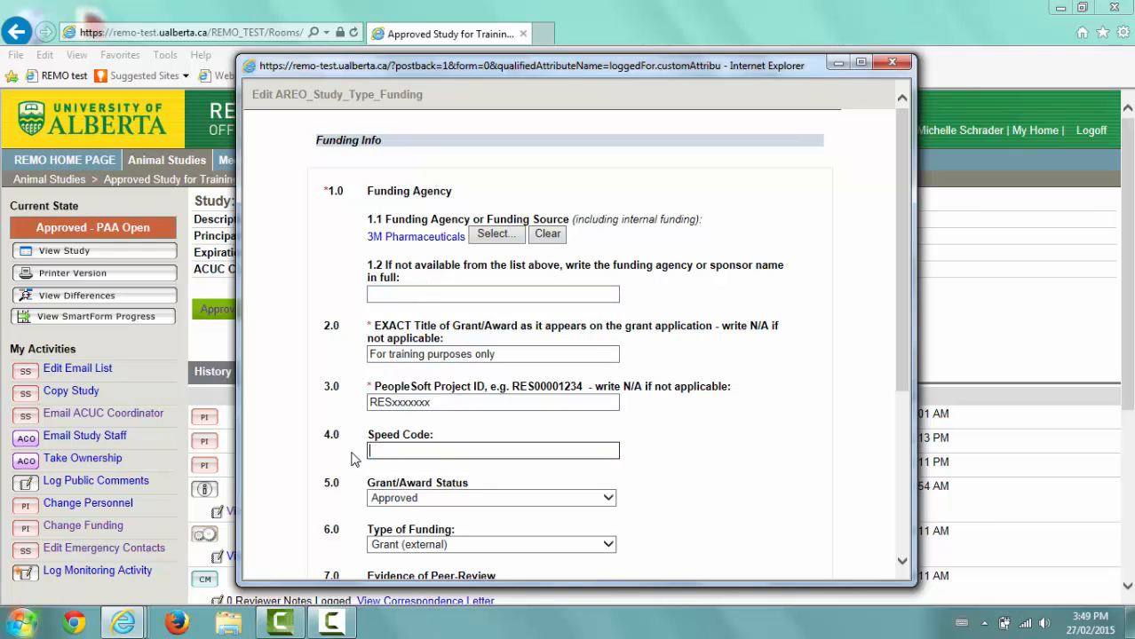
pyautogui.write('0000')
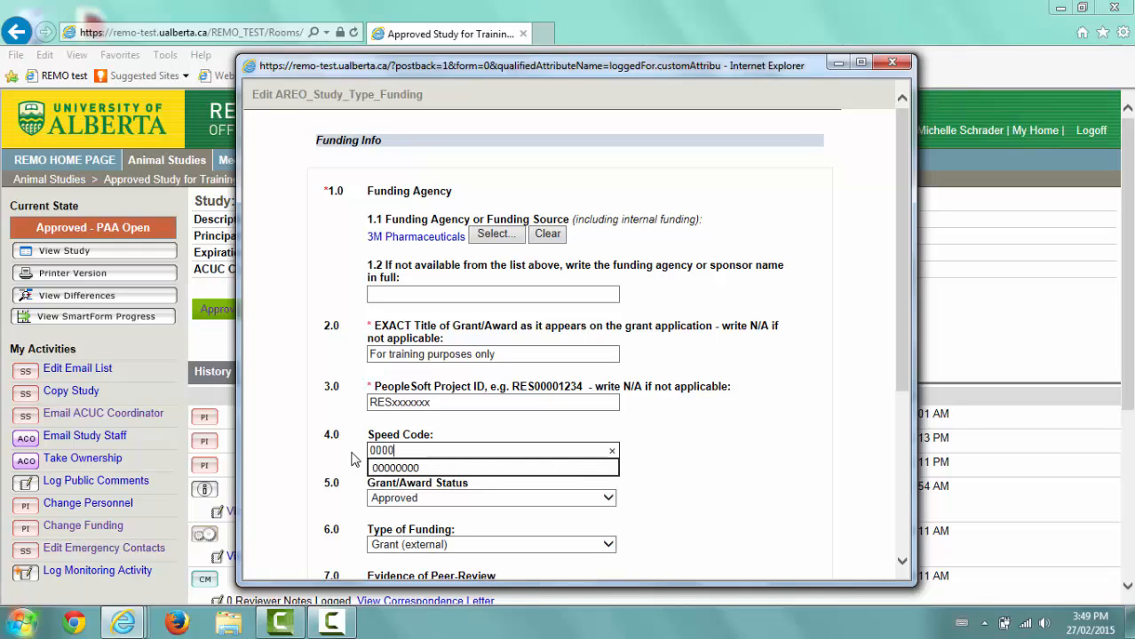
pyautogui.write('0000')
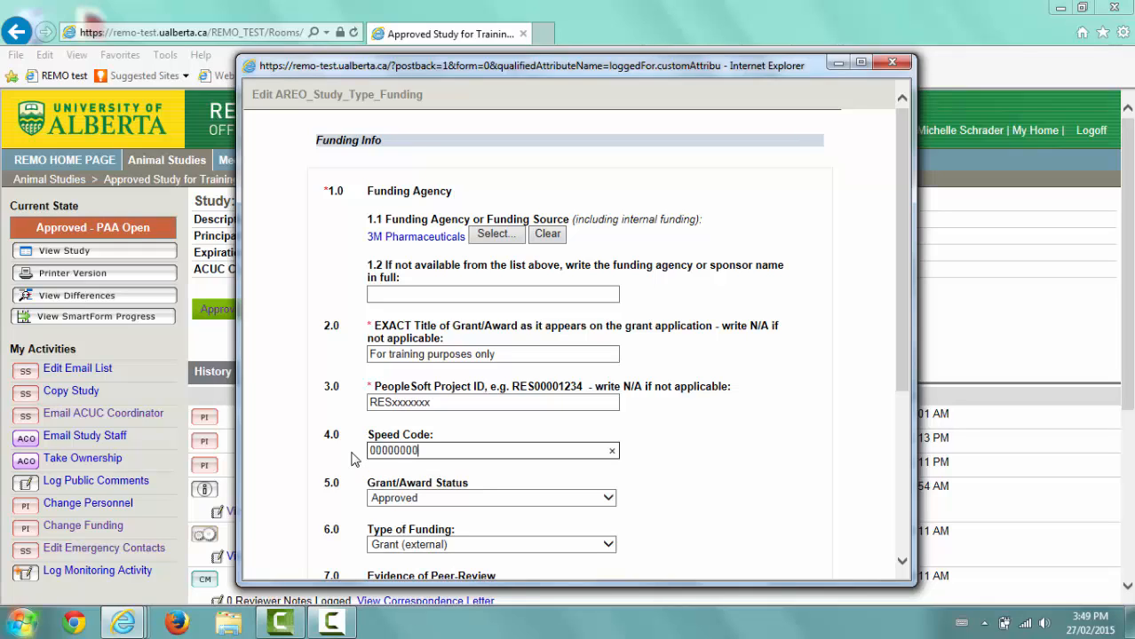
pyautogui.click(724, 459)
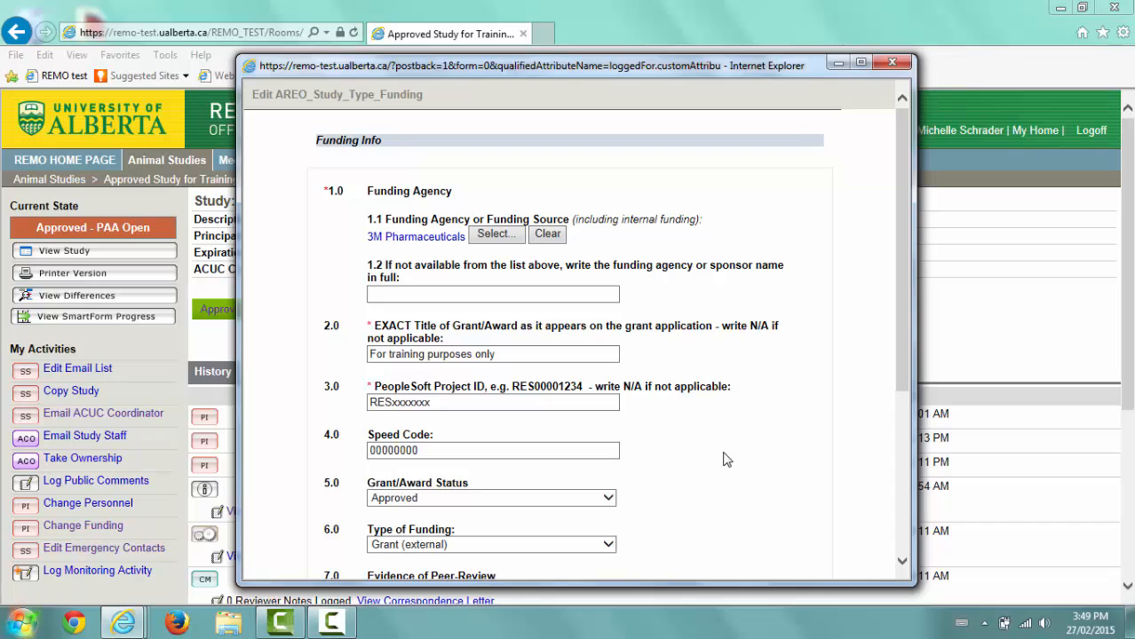
# - Confirm the updated 3M Pharmaceuticals funding entry and submit the Change Funding activity for the approved study
pyautogui.scroll(-3, 723, 457)
pyautogui.scroll(-1, 724, 459)
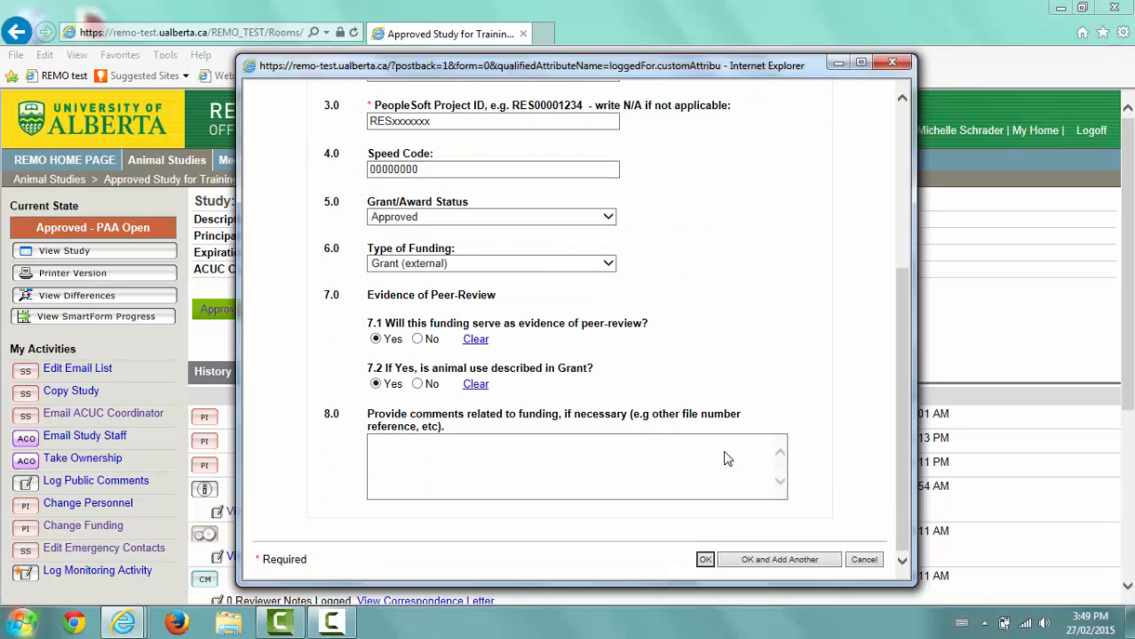
pyautogui.click(705, 560)
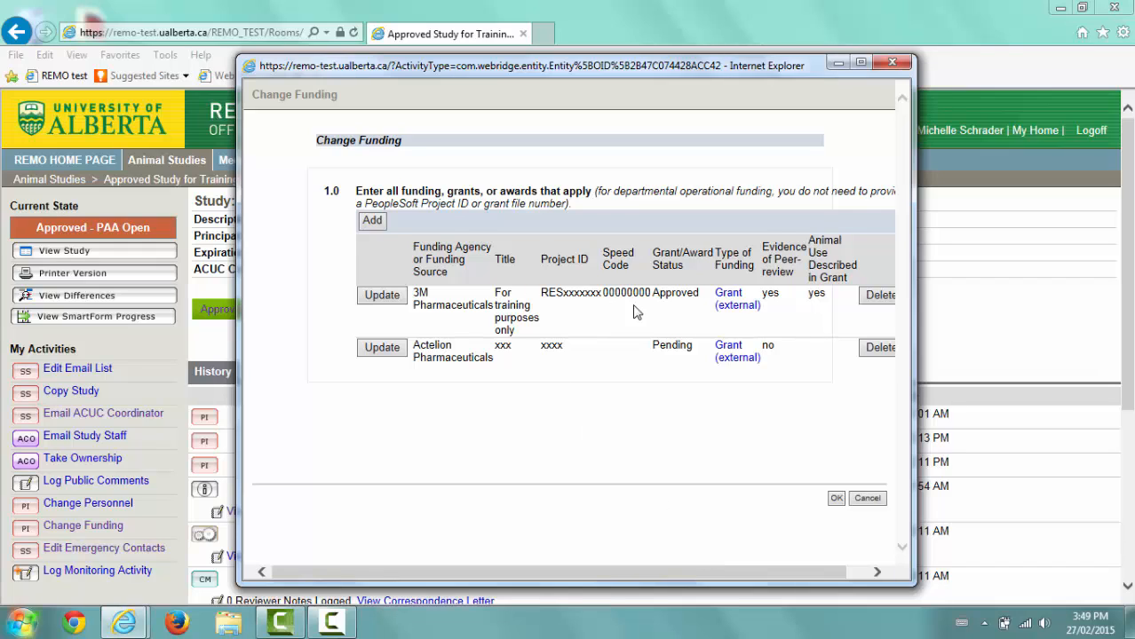
pyautogui.click(838, 500)
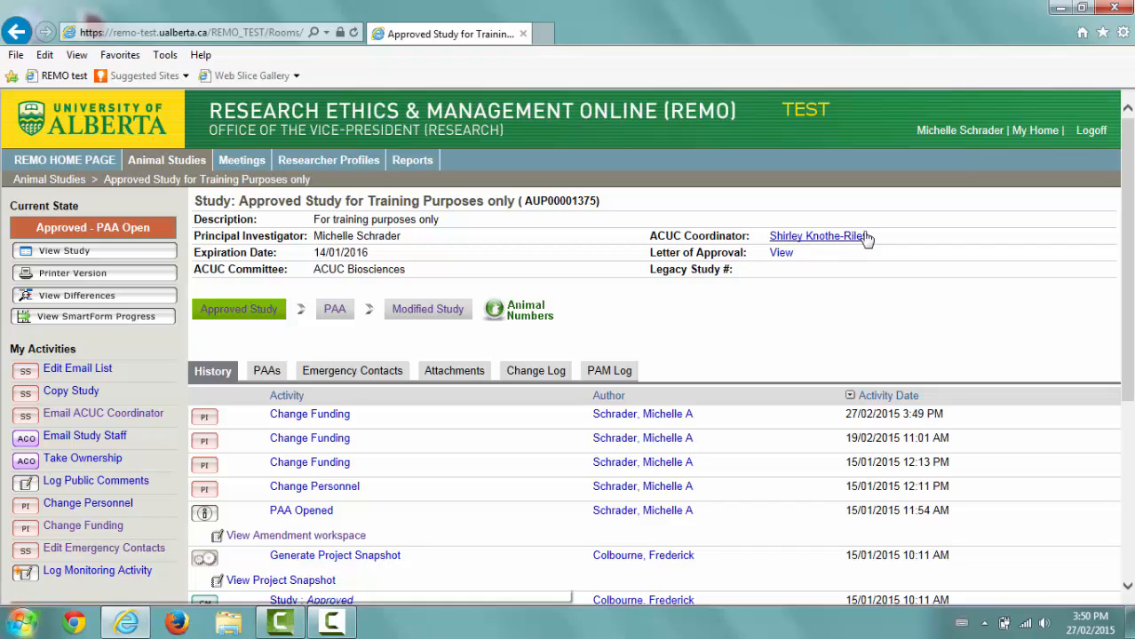
# - Look up the contact details of the study's ACUC Coordinator and return to the study workspace
pyautogui.click(786, 238)
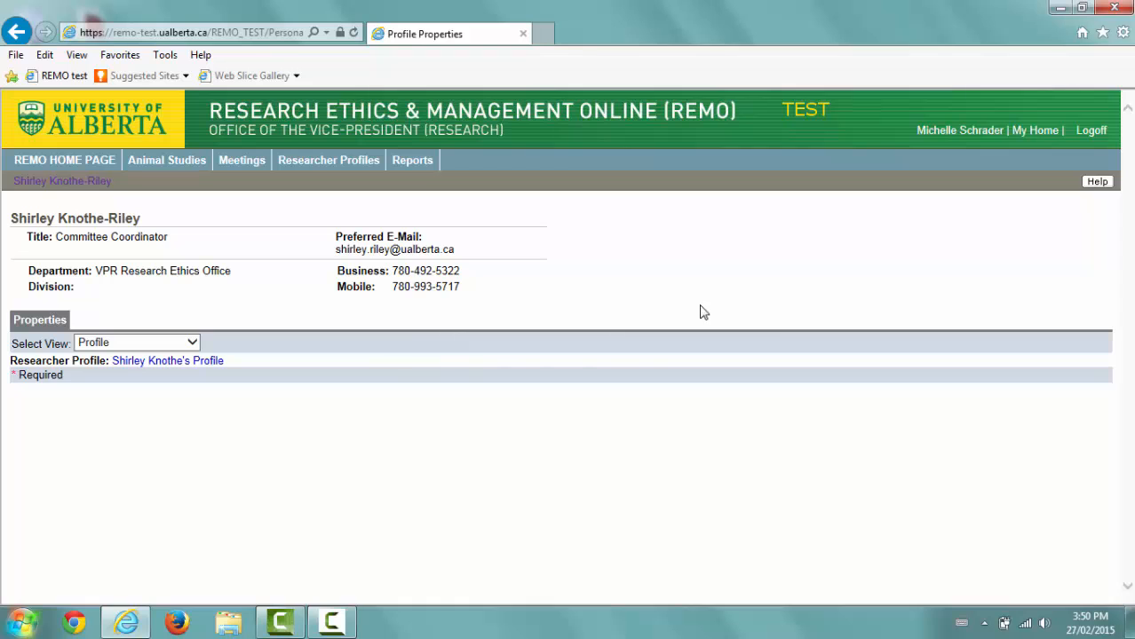
pyautogui.click(13, 35)
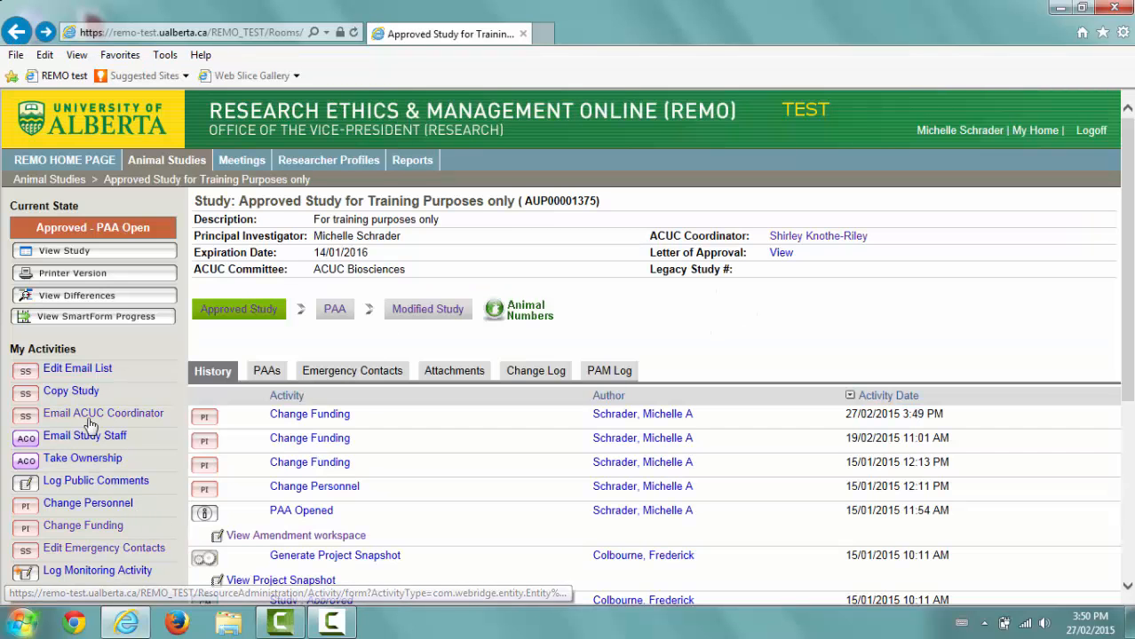
# - Submit an Email ACUC Coordinator message with the study's assigned coordinator as recipient, leaving the additional text and attachments empty
pyautogui.click(89, 414)
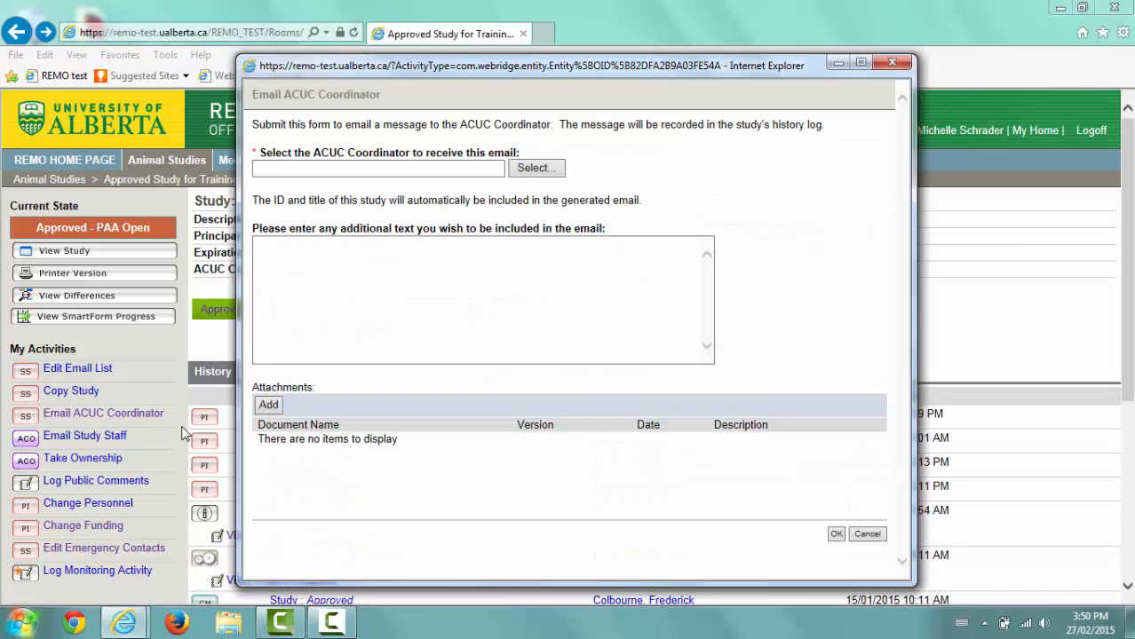
pyautogui.click(535, 168)
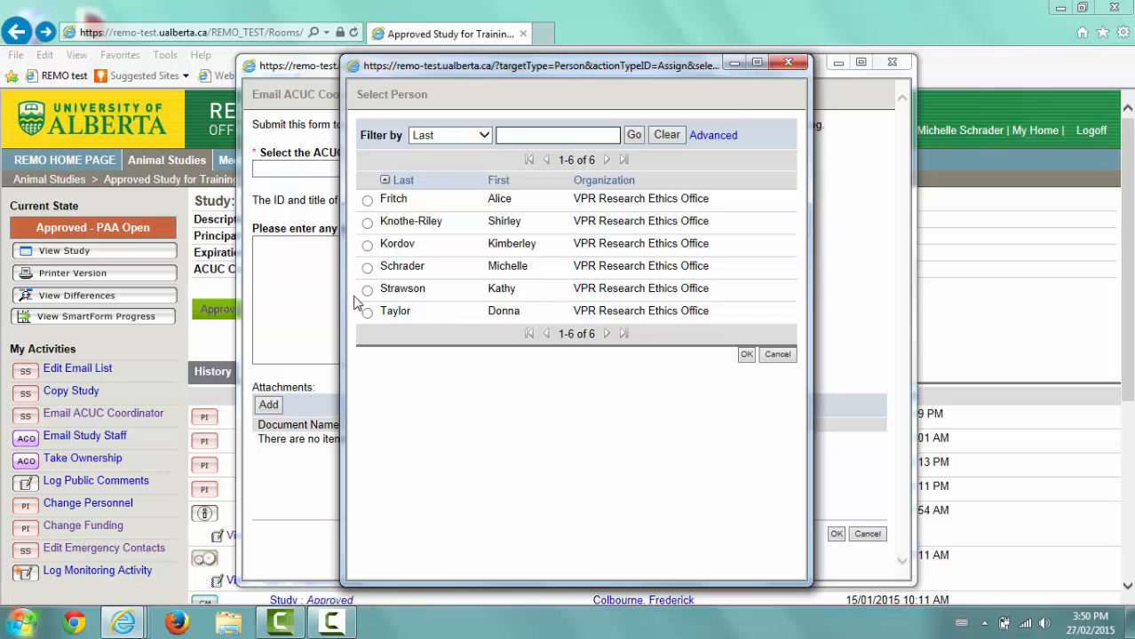
pyautogui.click(367, 223)
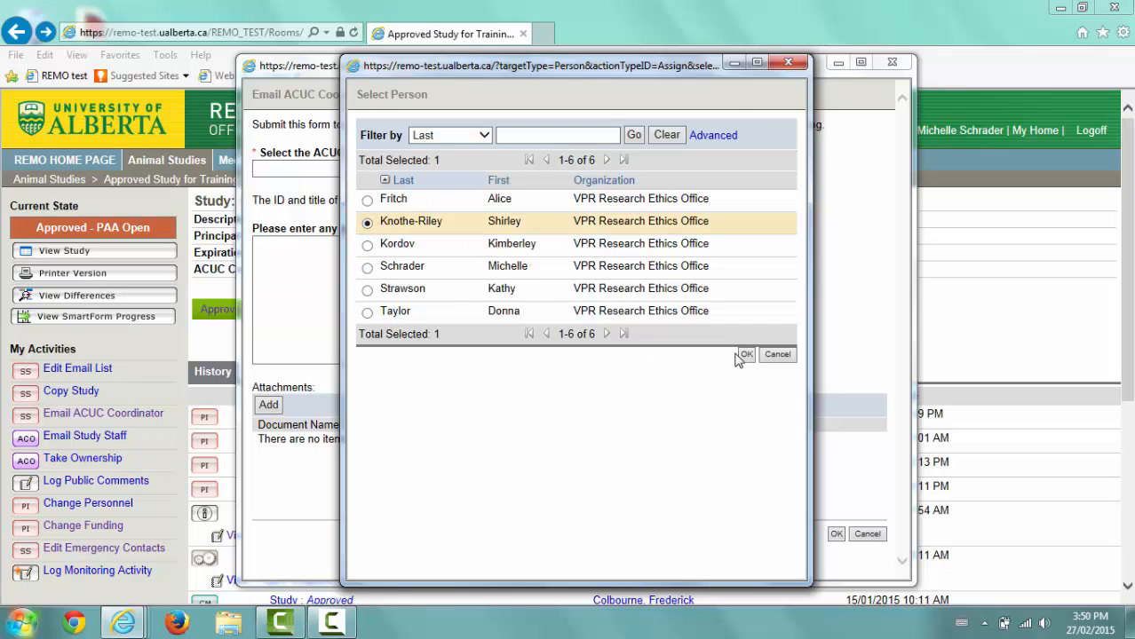
pyautogui.click(747, 354)
pyautogui.click(338, 280)
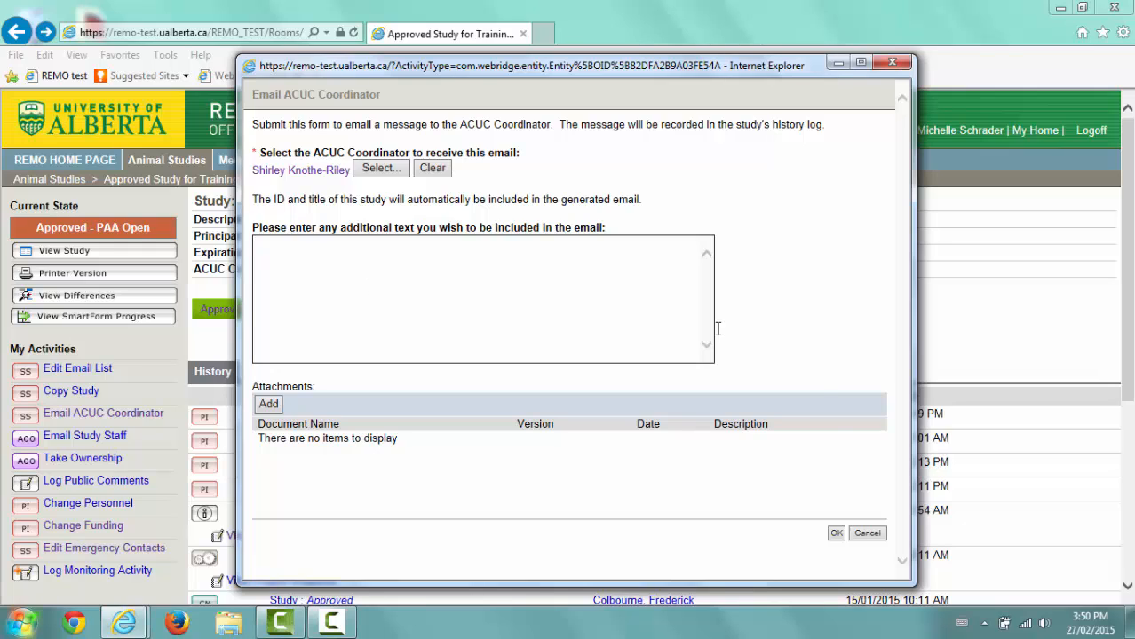
pyautogui.click(835, 534)
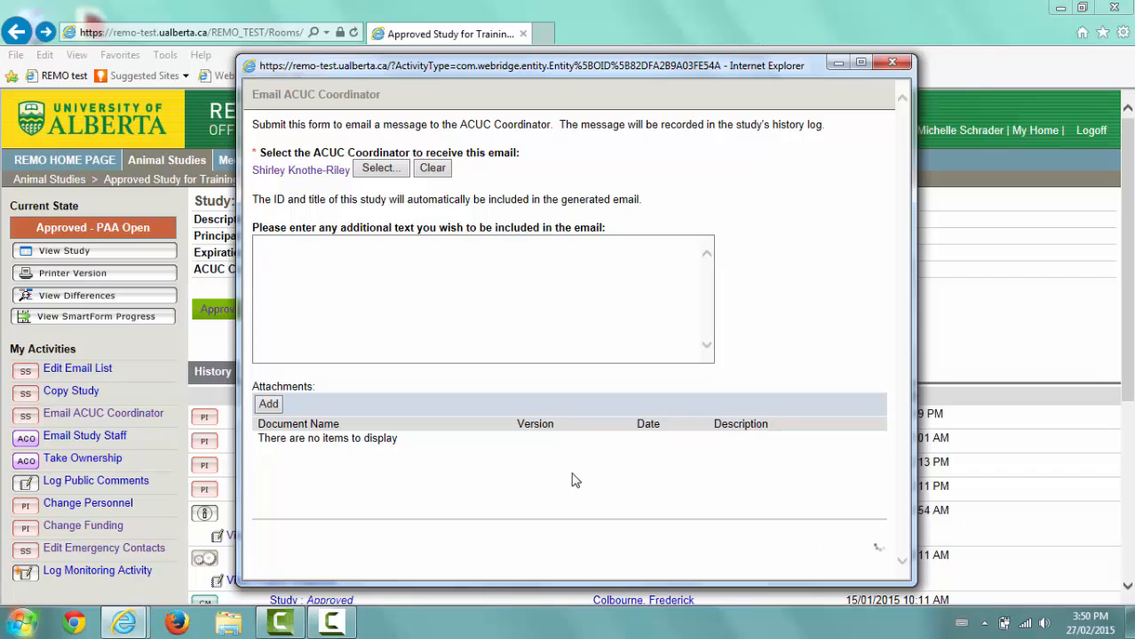